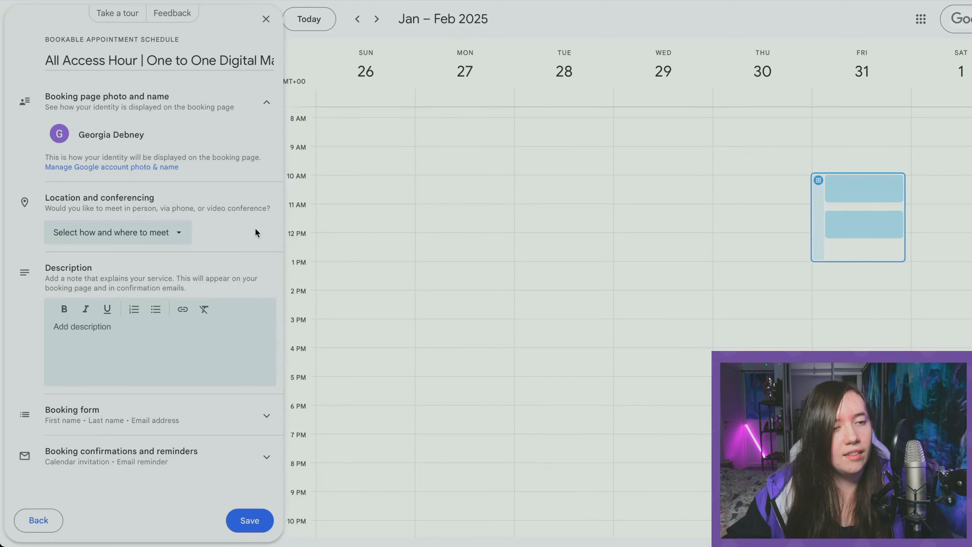
# Set the appointment's location and conferencing to Google Meet video conferencing.
pyautogui.click(217, 230)
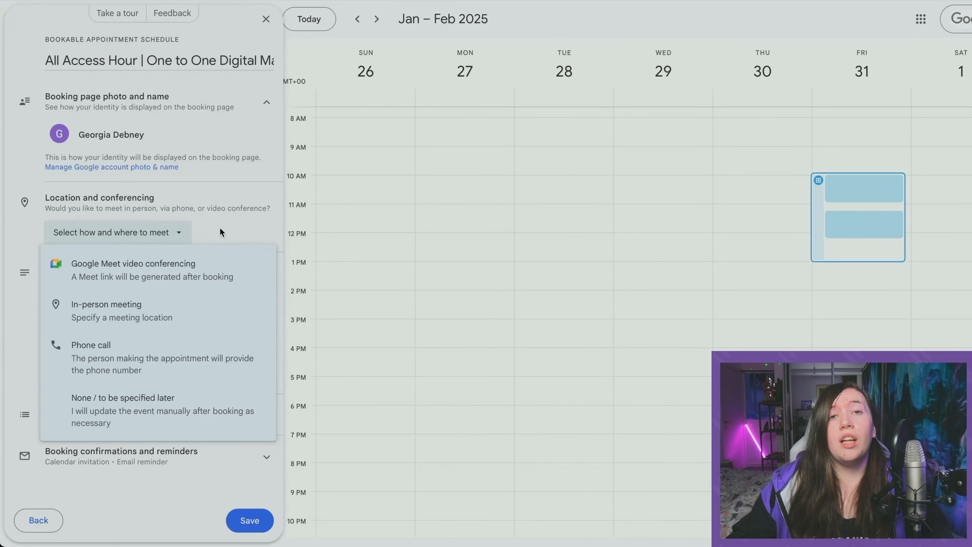
pyautogui.click(209, 270)
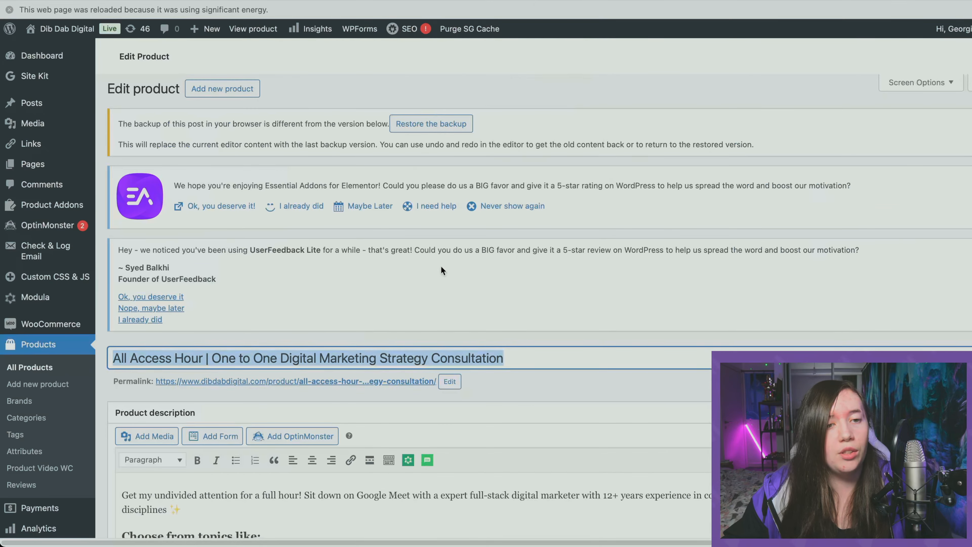
# Fill the booking description with the "Please Remember:" terms from the WordPress product page and make that heading bold.
pyautogui.scroll(-10, 441, 271)
pyautogui.scroll(-2, 441, 270)
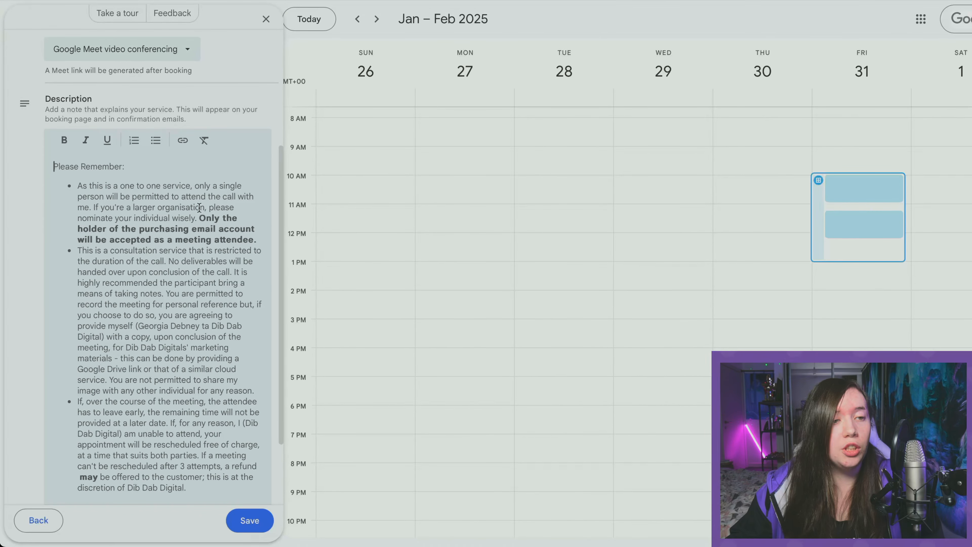
pyautogui.moveTo(141, 166); pyautogui.dragTo(30, 160)
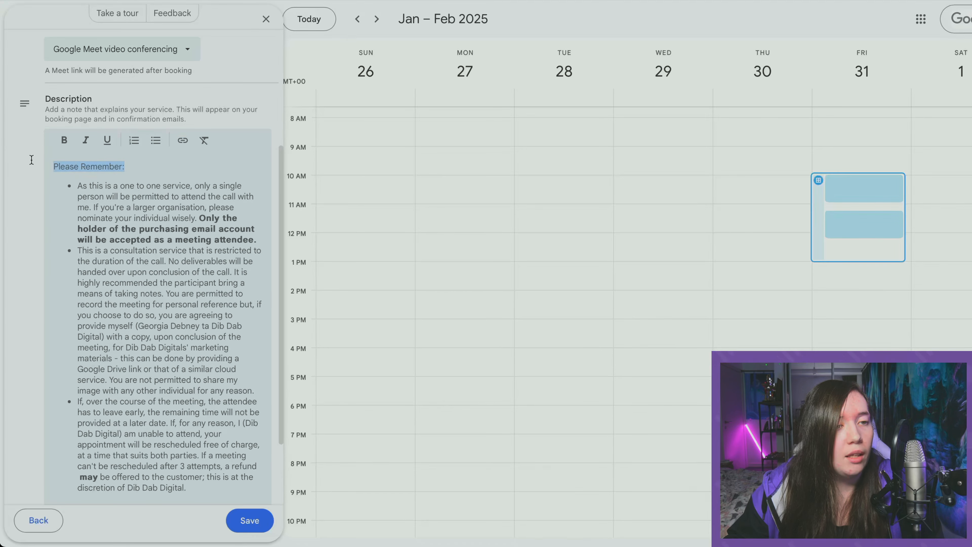
pyautogui.click(64, 140)
pyautogui.click(78, 185)
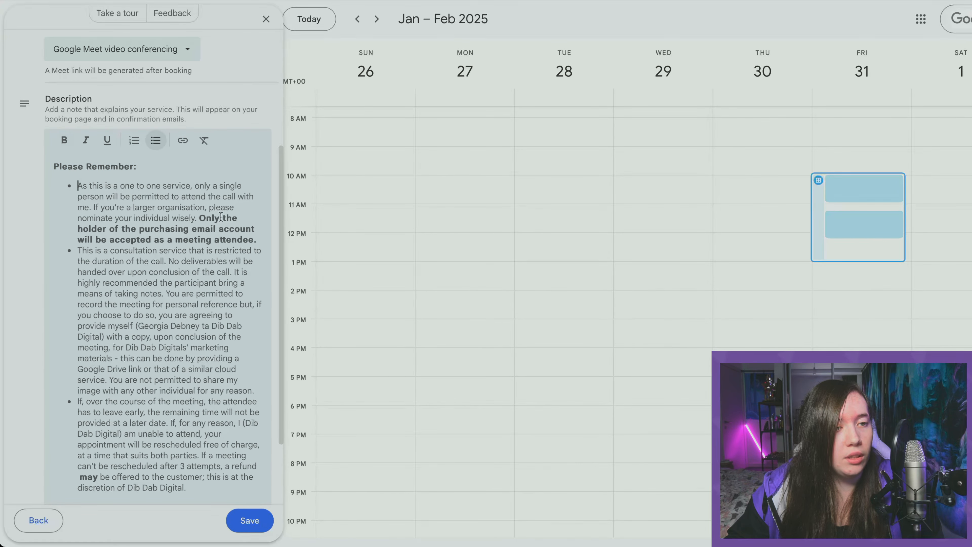
pyautogui.scroll(-3, 143, 194)
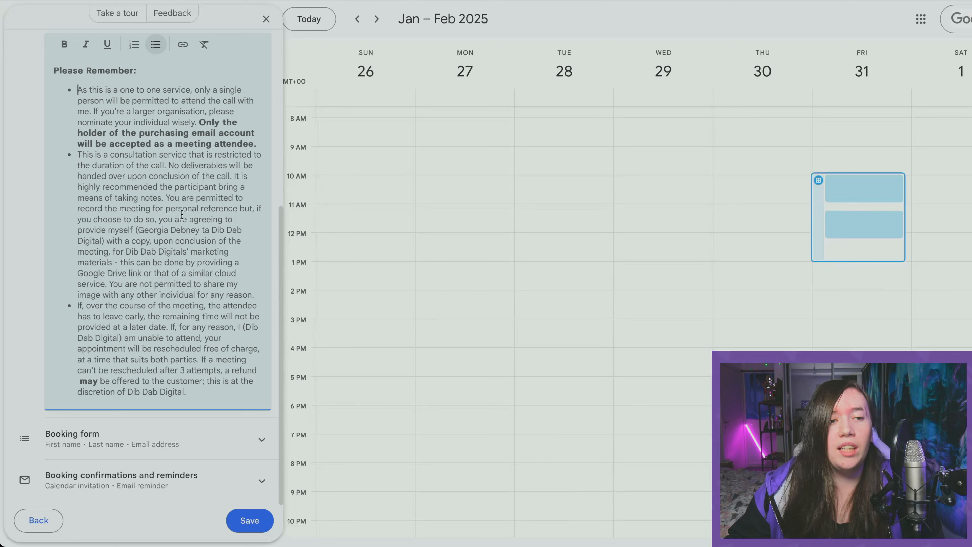
# Add a required custom item to the booking form reading "Please provide your order number.".
pyautogui.click(214, 429)
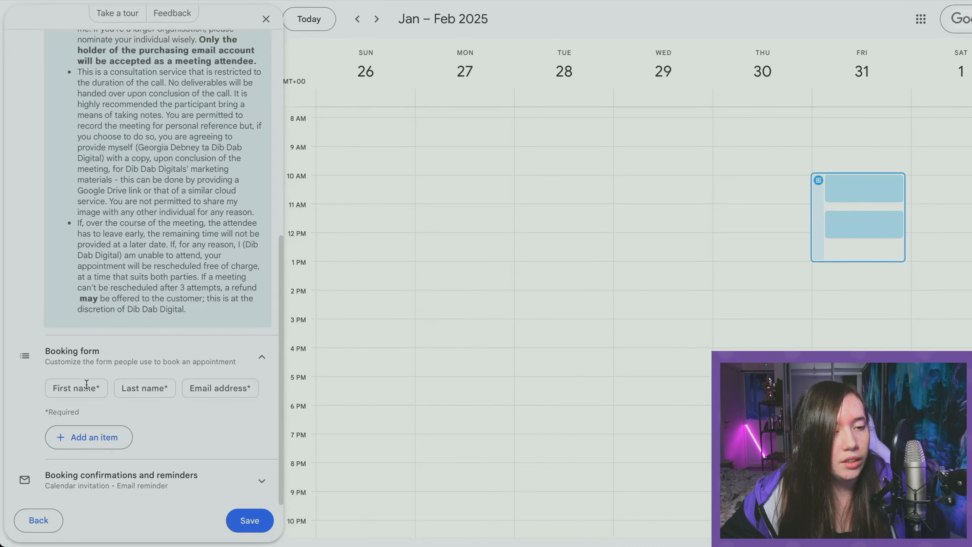
pyautogui.click(122, 435)
pyautogui.click(499, 252)
pyautogui.click(496, 306)
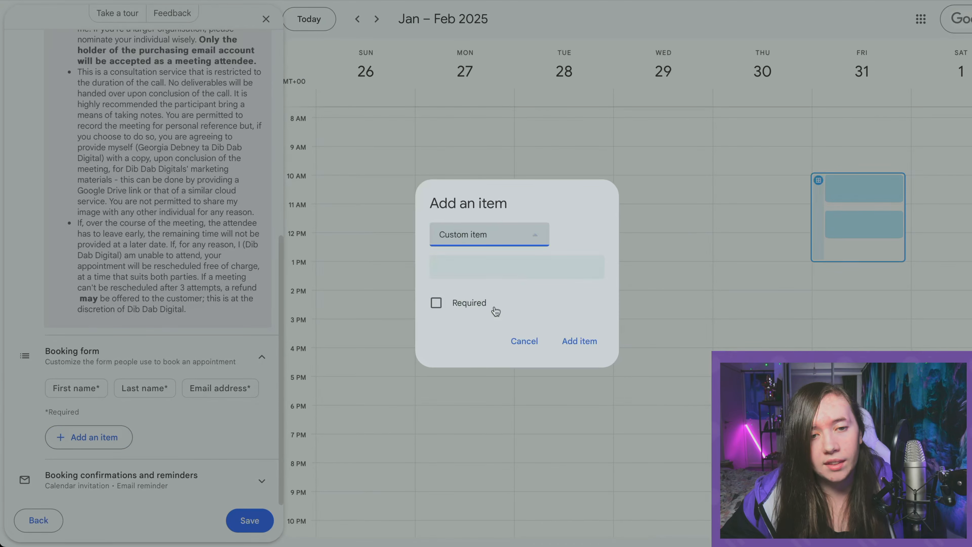
pyautogui.click(496, 271)
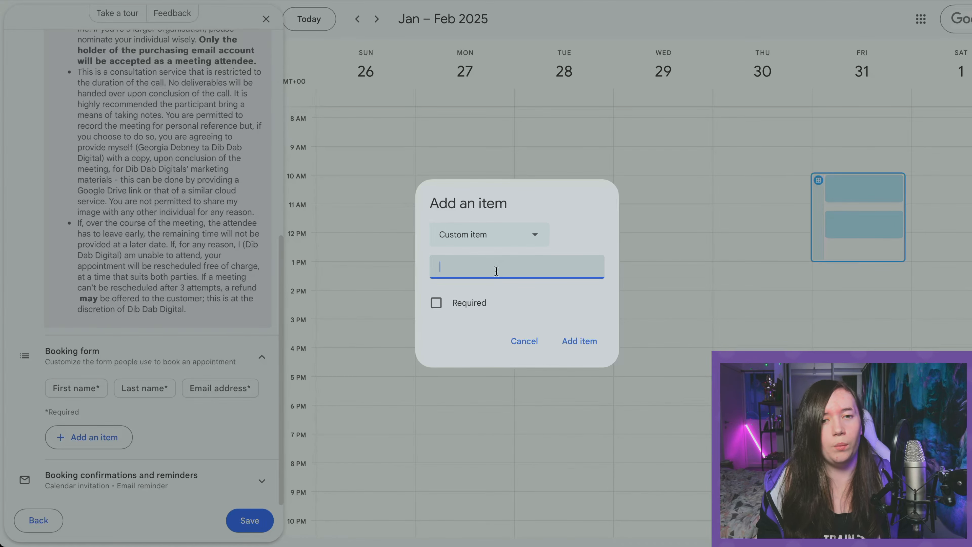
pyautogui.write('Please provide your order number.')
pyautogui.click(436, 303)
pyautogui.click(580, 341)
# Add a required item: "Please provide a brief description of what you would like to cover in this session. Is there anything specific you would like to achieve?".
pyautogui.click(125, 473)
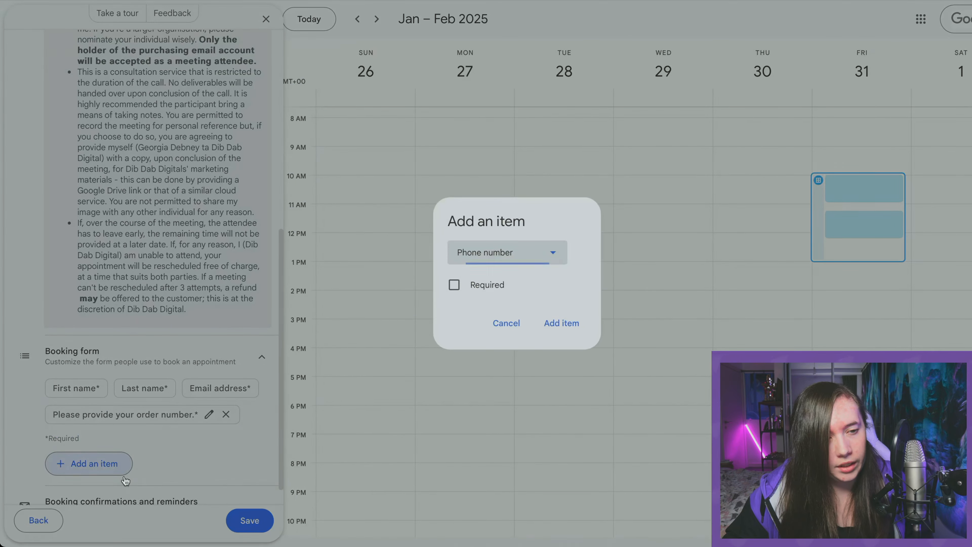
pyautogui.click(507, 253)
pyautogui.click(482, 304)
pyautogui.click(465, 261)
pyautogui.write('Please provide a brief description of what you would like to ')
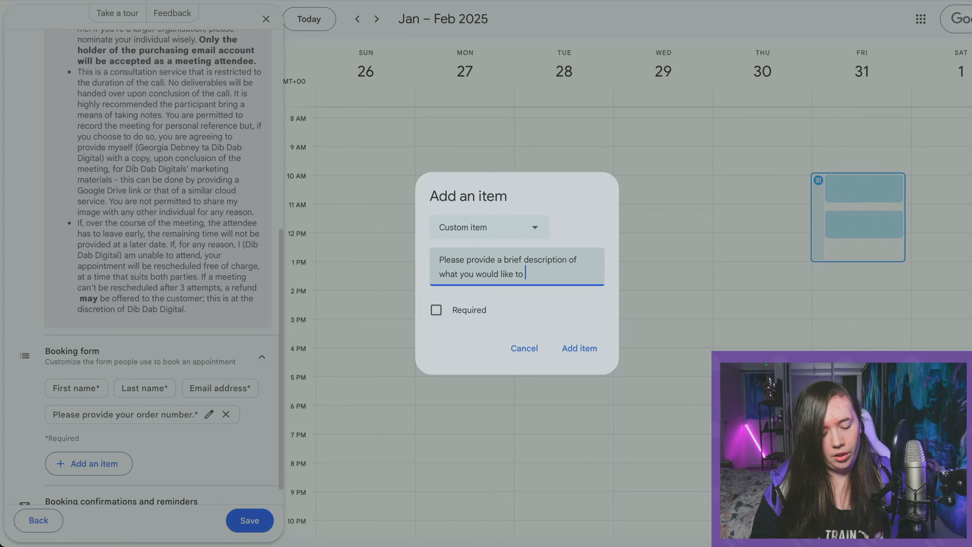
pyautogui.write('cover in this session.')
pyautogui.press('Return')
pyautogui.press('Return')
pyautogui.write('Is there anything specific you would like to achieve?')
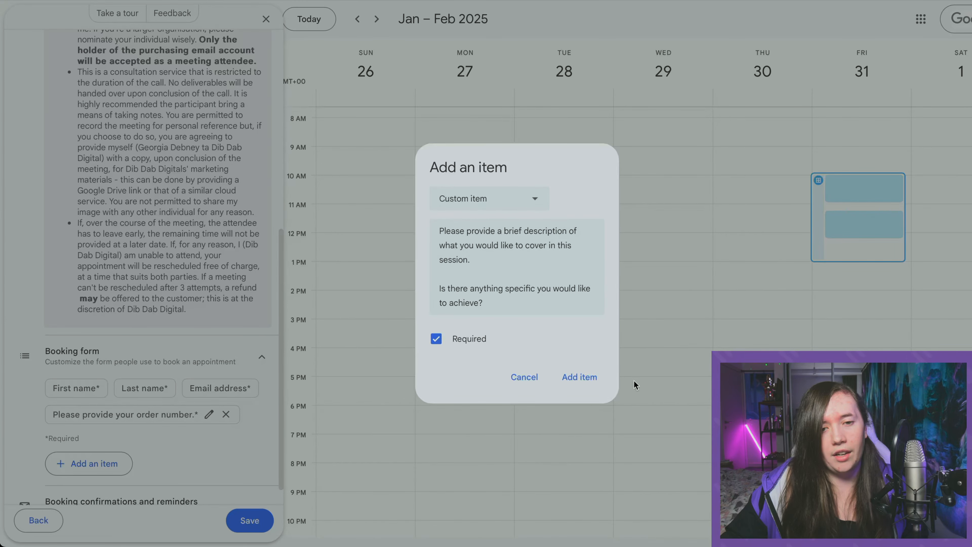
pyautogui.click(584, 383)
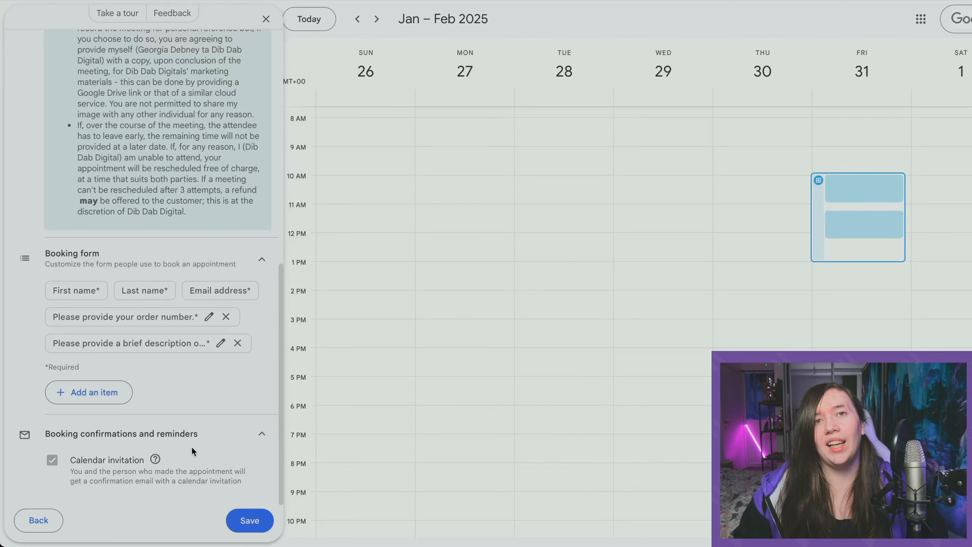
# Save the appointment schedule and open its public booking page.
pyautogui.click(250, 519)
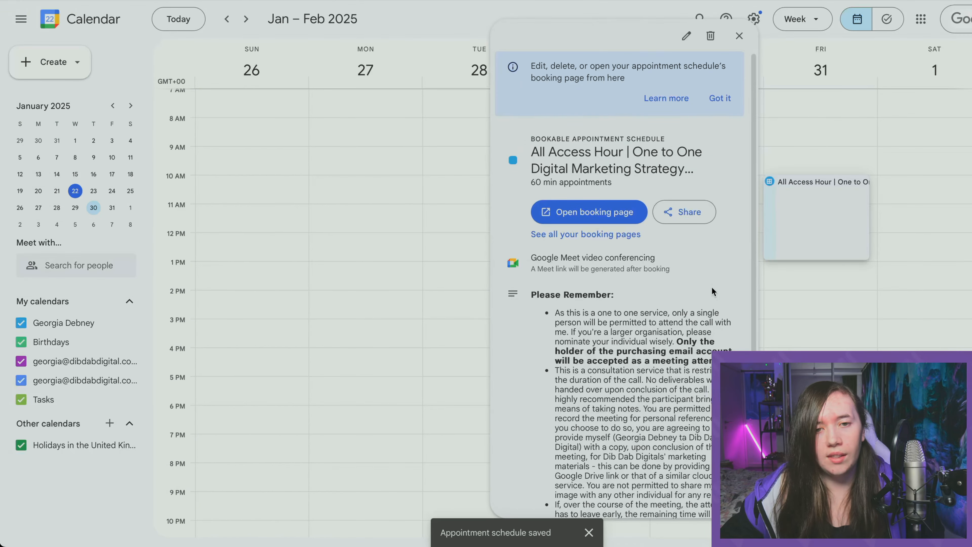
pyautogui.click(608, 212)
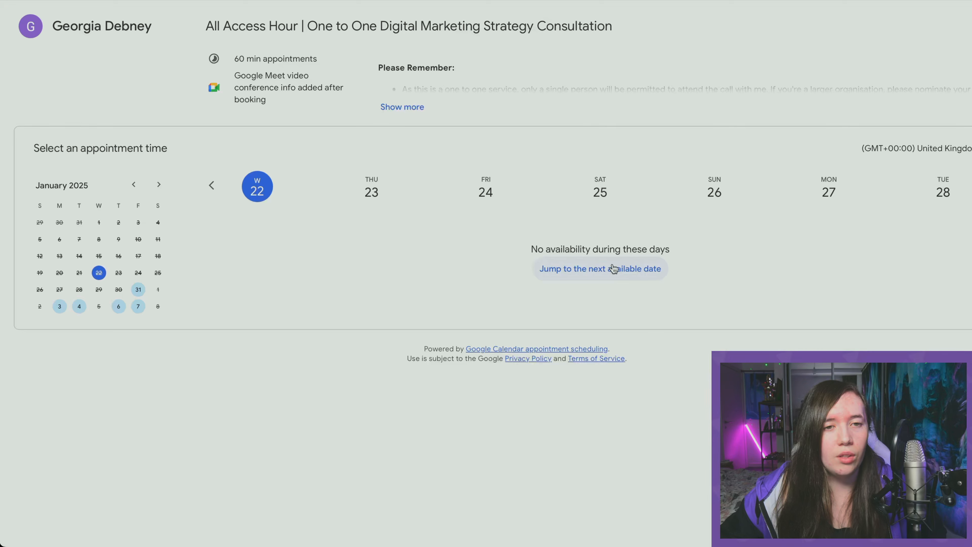
# Examine the booking page's next available dates, its full description and the availability in the following months.
pyautogui.click(613, 269)
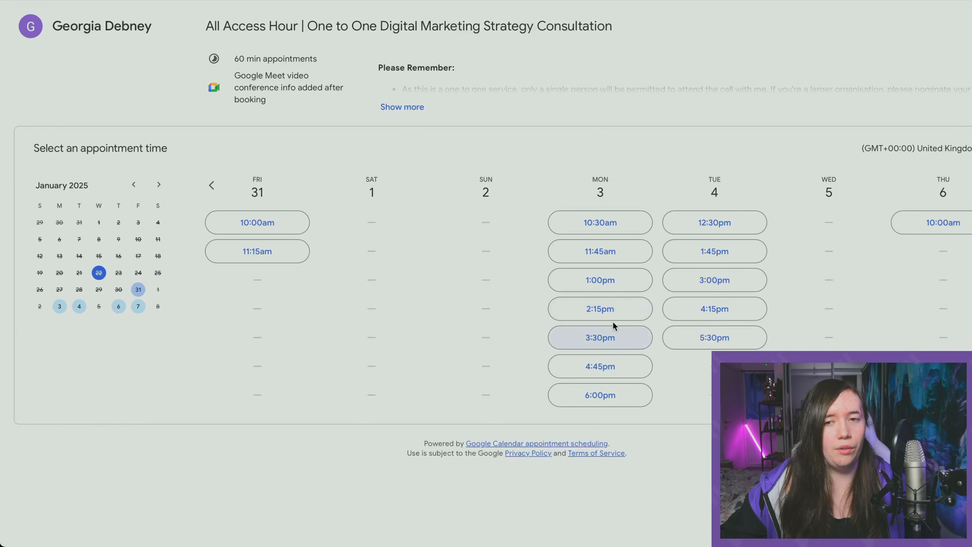
pyautogui.click(402, 107)
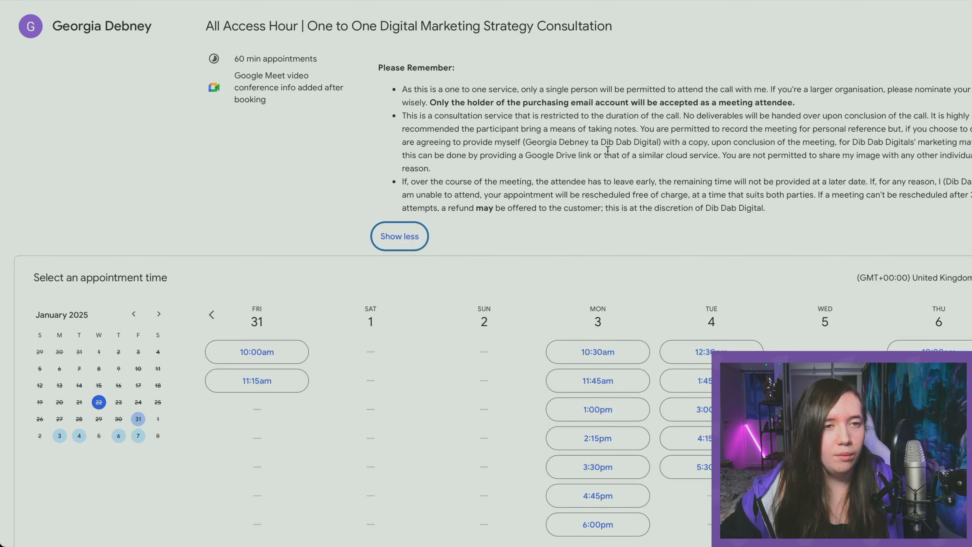
pyautogui.click(158, 314)
pyautogui.click(159, 314)
pyautogui.click(158, 314)
pyautogui.click(159, 314)
pyautogui.click(159, 314)
pyautogui.click(98, 371)
pyautogui.click(79, 369)
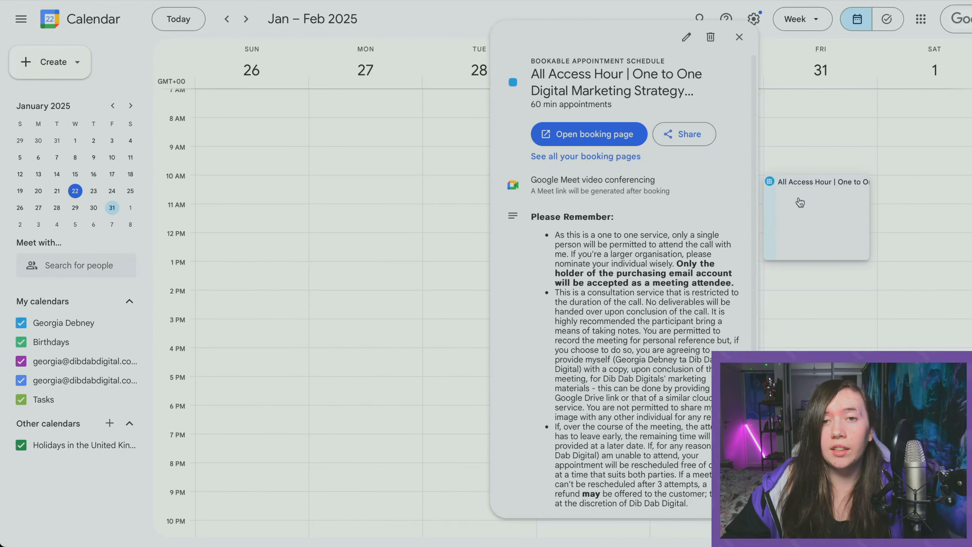
# Edit the appointment schedule's scheduling window to allow bookings up to 365 days in advance.
pyautogui.click(686, 37)
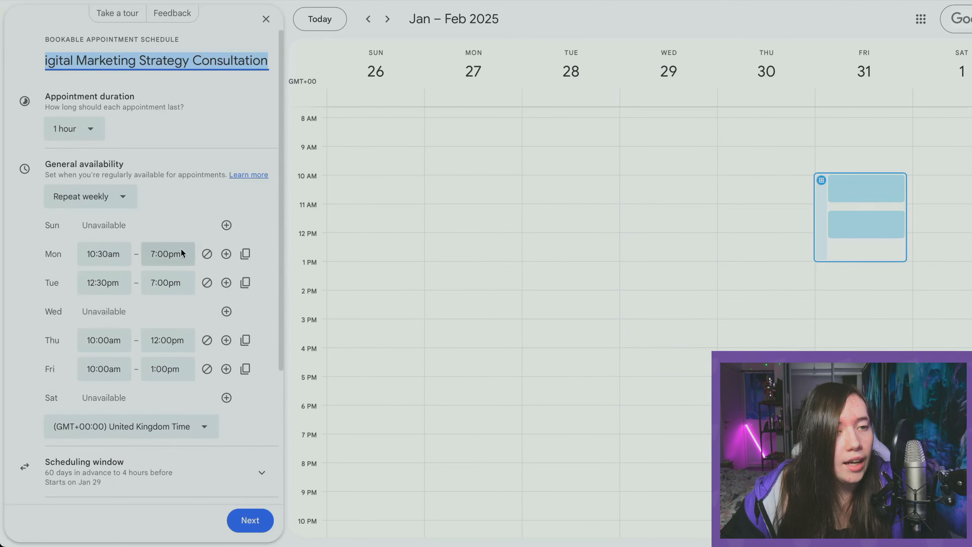
pyautogui.scroll(-5, 182, 253)
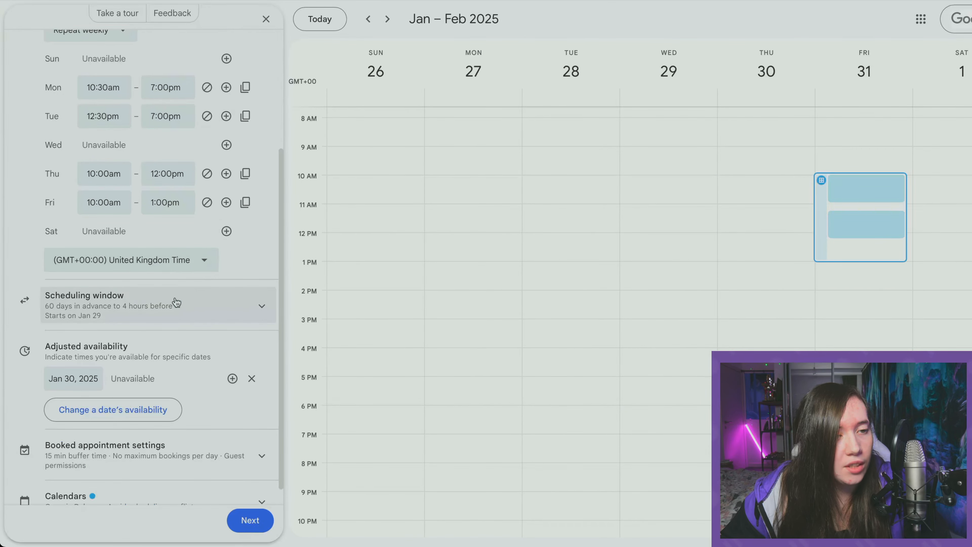
pyautogui.click(176, 302)
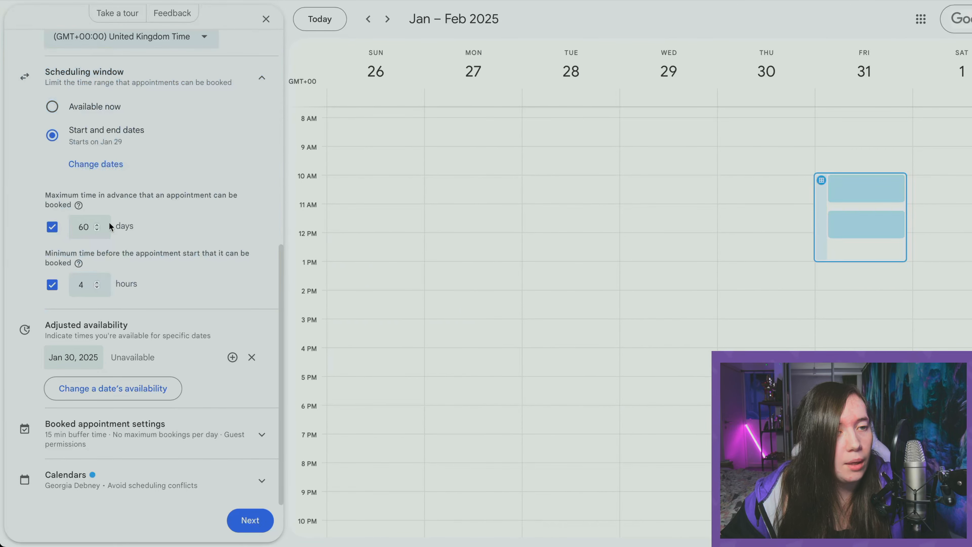
pyautogui.doubleClick(82, 228)
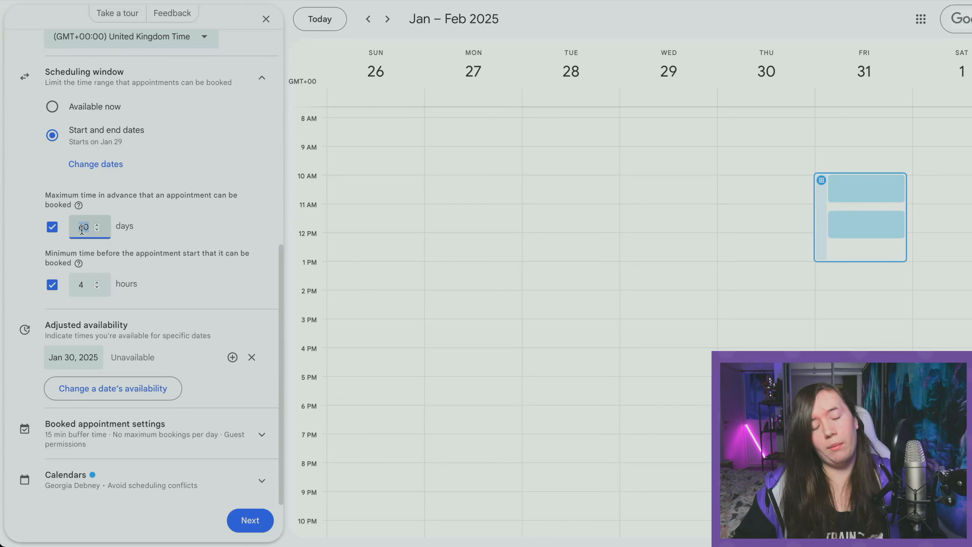
pyautogui.write('365')
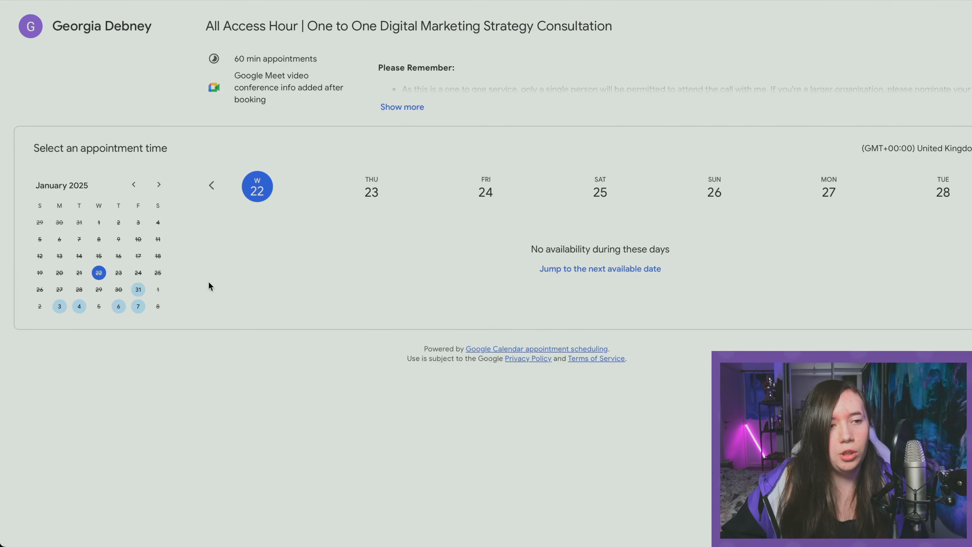
# Check the booking page's calendar month by month for availability up to February 2026.
pyautogui.click(159, 185)
pyautogui.click(159, 184)
pyautogui.click(159, 185)
pyautogui.click(158, 184)
pyautogui.click(159, 184)
pyautogui.click(158, 184)
pyautogui.click(159, 184)
pyautogui.click(158, 184)
pyautogui.click(159, 185)
pyautogui.click(158, 185)
pyautogui.click(158, 184)
pyautogui.click(158, 184)
pyautogui.click(158, 184)
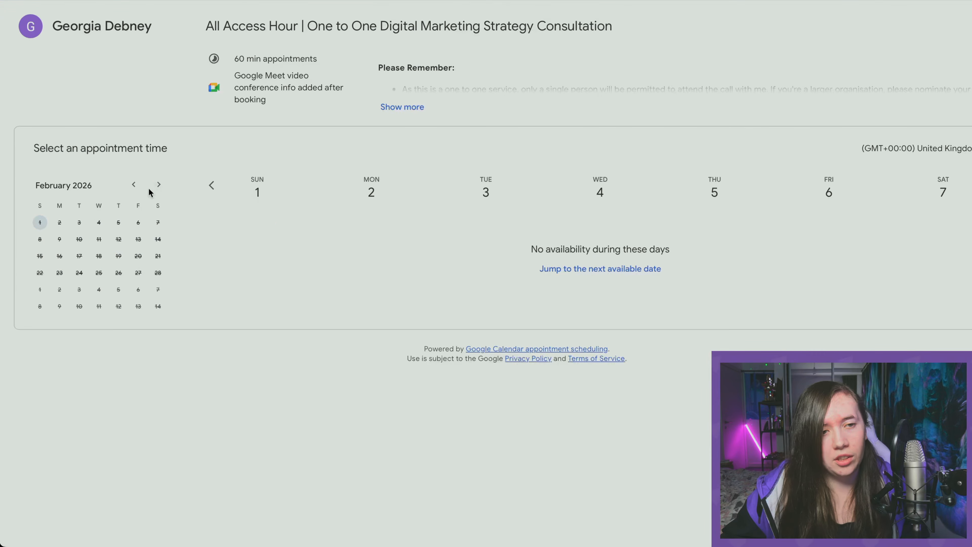
pyautogui.click(134, 184)
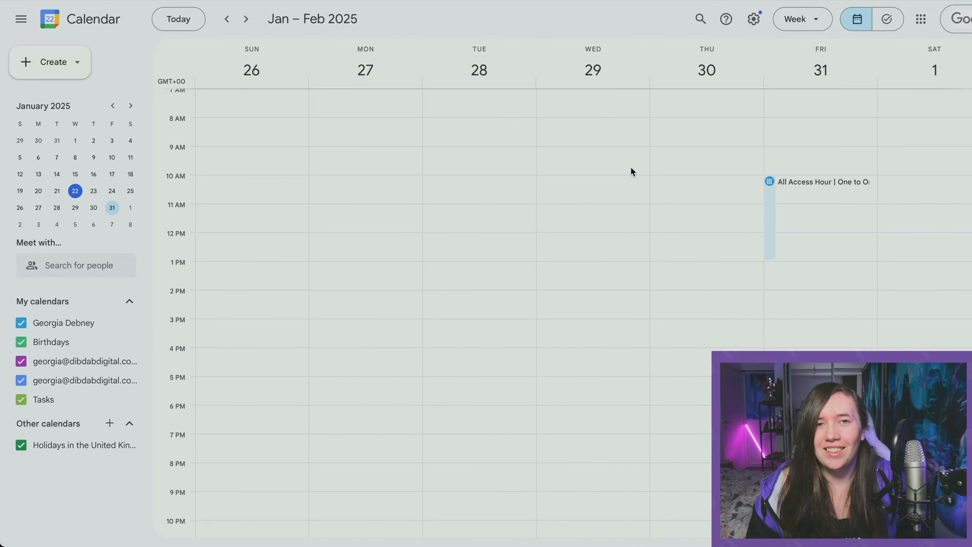
# Open the All Access Hour schedule's sharing options and examine the website embeds for the popup button and inline booking page.
pyautogui.click(768, 206)
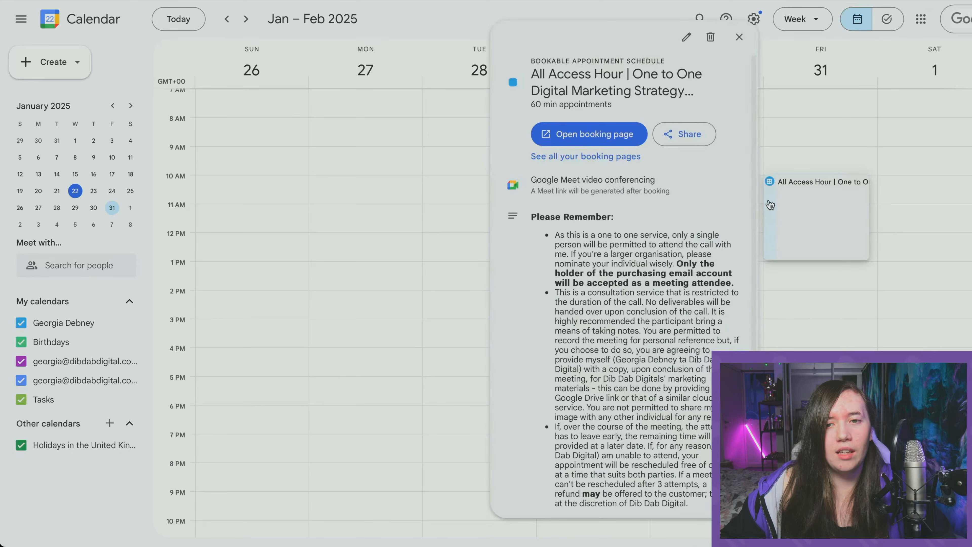
pyautogui.click(678, 130)
pyautogui.click(545, 208)
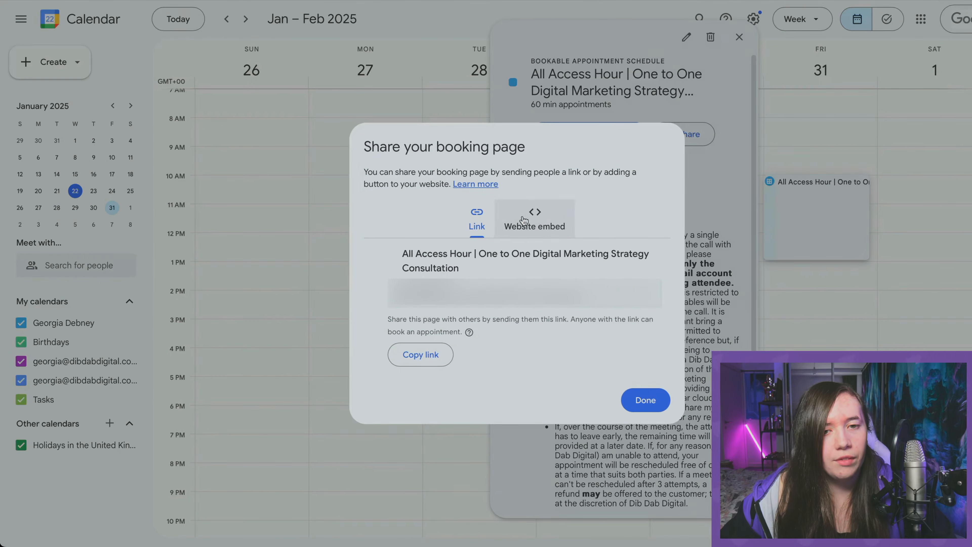
pyautogui.click(617, 298)
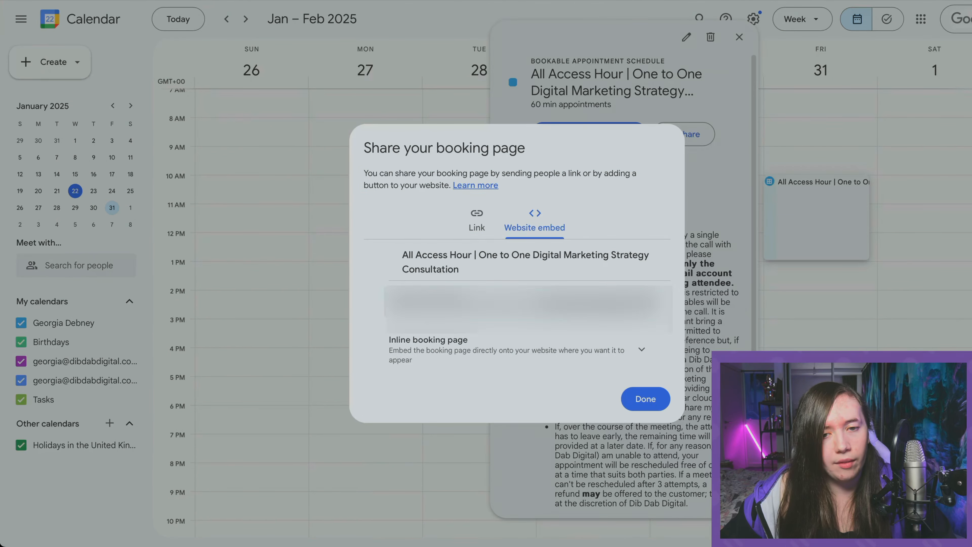
pyautogui.scroll(-1, 616, 297)
pyautogui.click(578, 459)
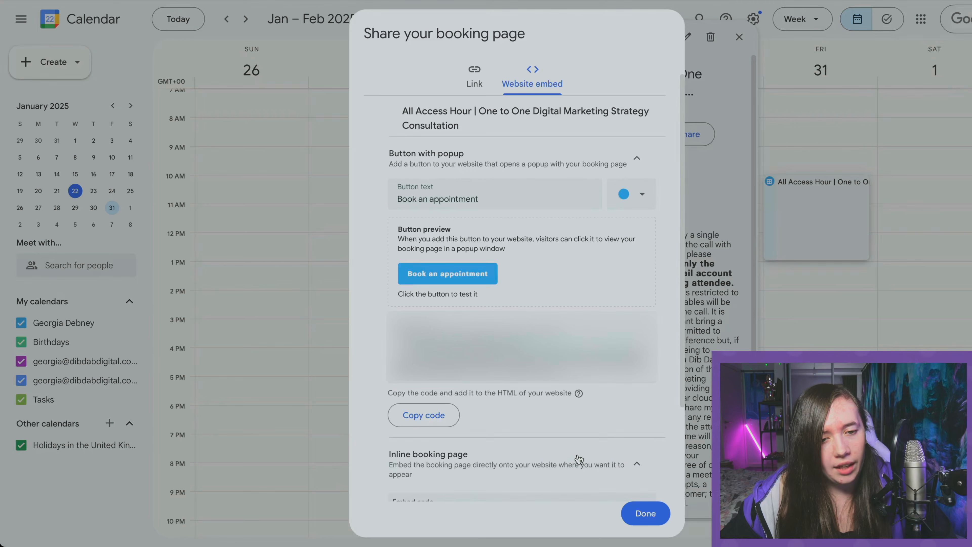
pyautogui.scroll(-1, 547, 371)
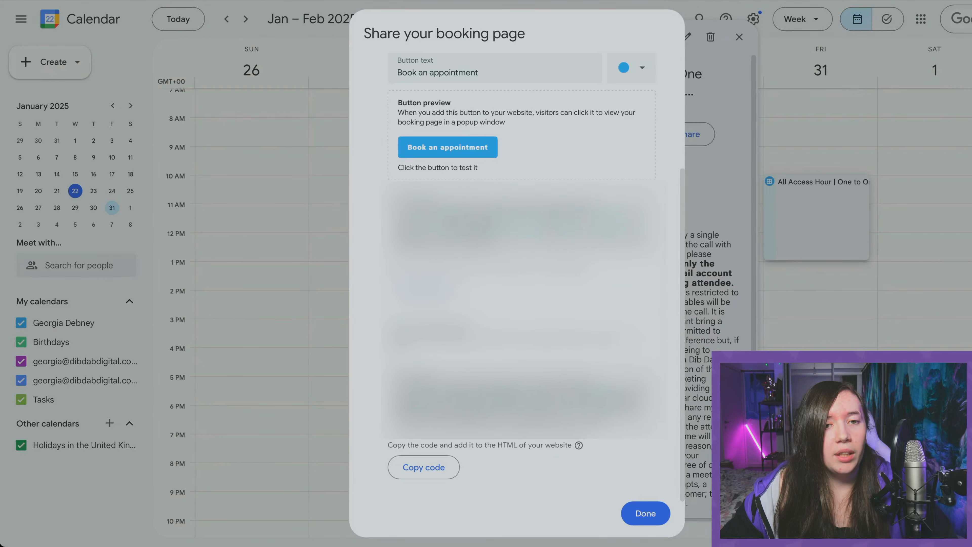
pyautogui.scroll(10, 482, 116)
# Copy the booking page link and put it in the purchase note of the WordPress product's advanced data.
pyautogui.click(482, 116)
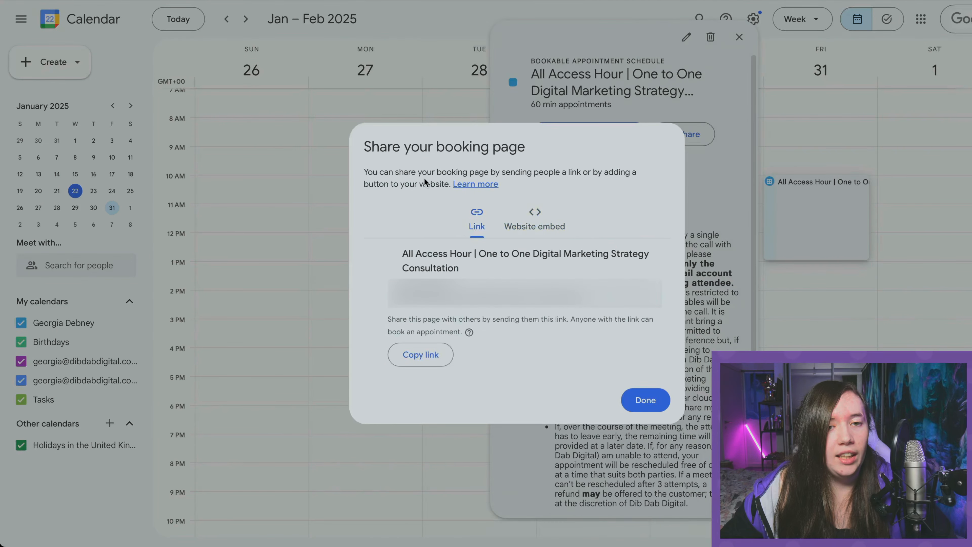
pyautogui.click(442, 361)
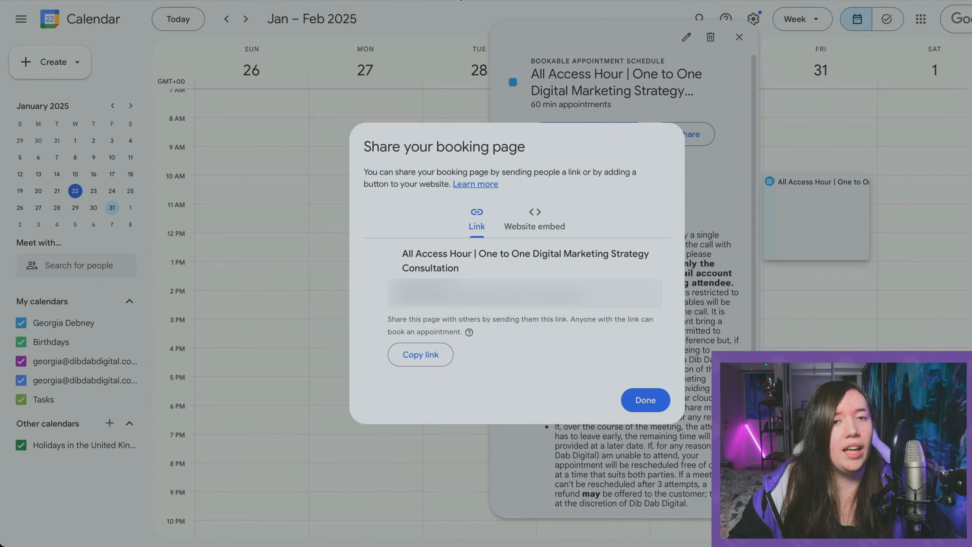
pyautogui.click(398, 1)
pyautogui.scroll(-6, 423, 202)
pyautogui.scroll(-15, 417, 201)
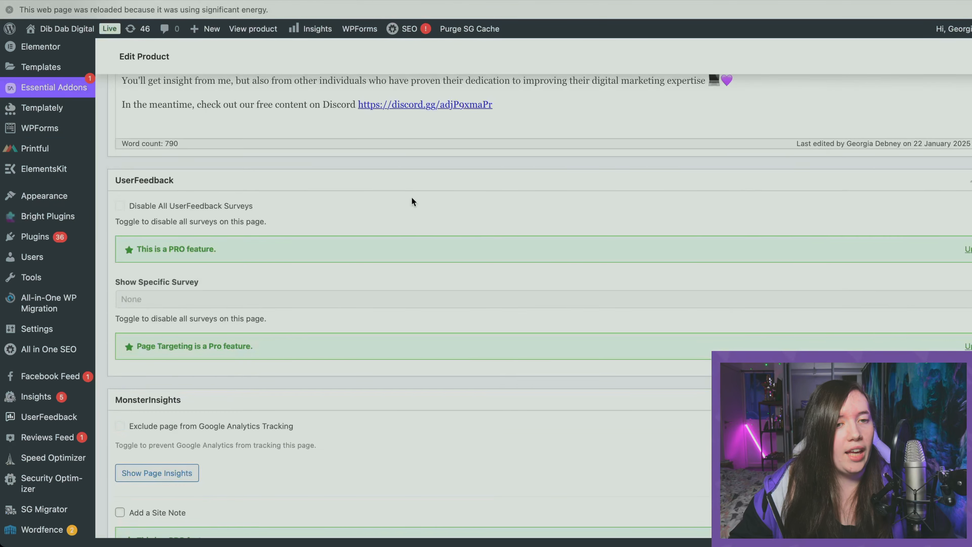
pyautogui.scroll(-15, 412, 201)
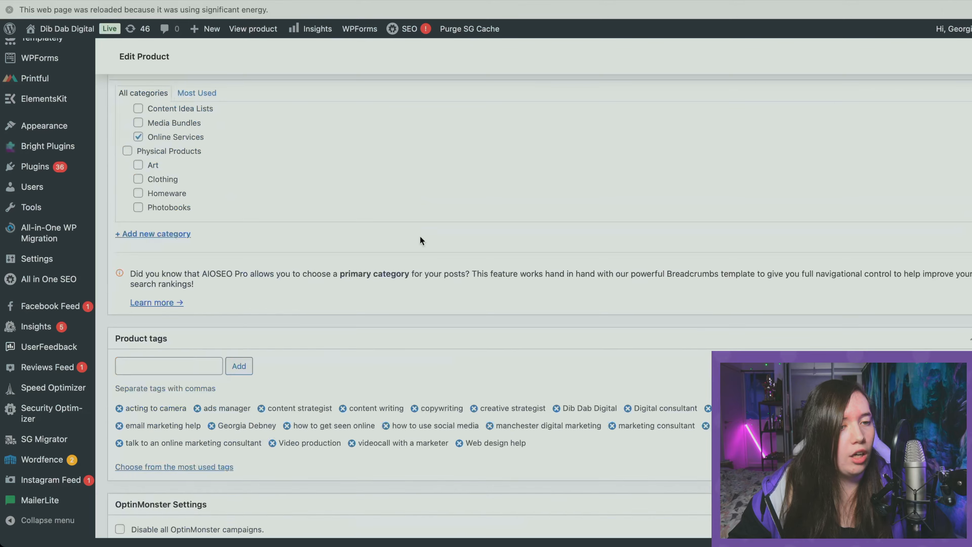
pyautogui.scroll(-15, 421, 250)
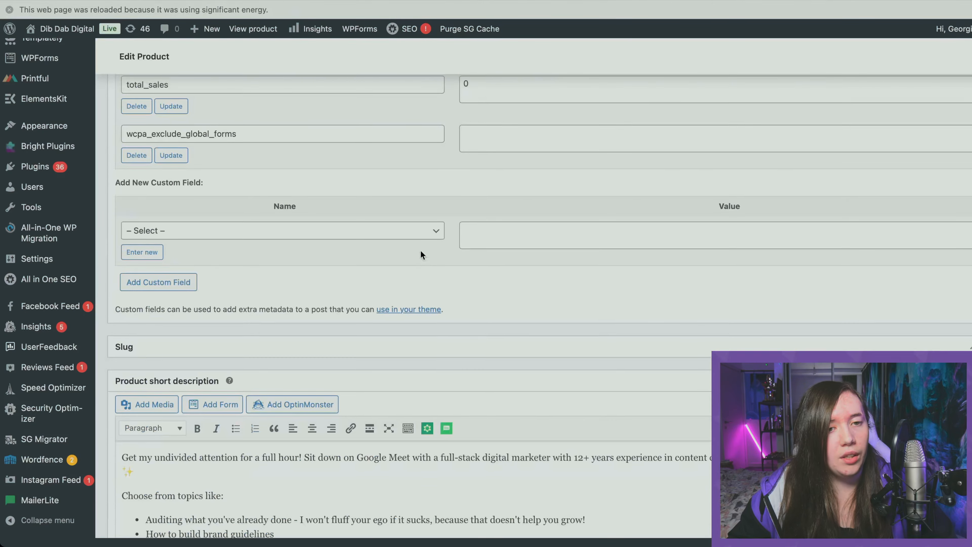
pyautogui.scroll(-8, 420, 341)
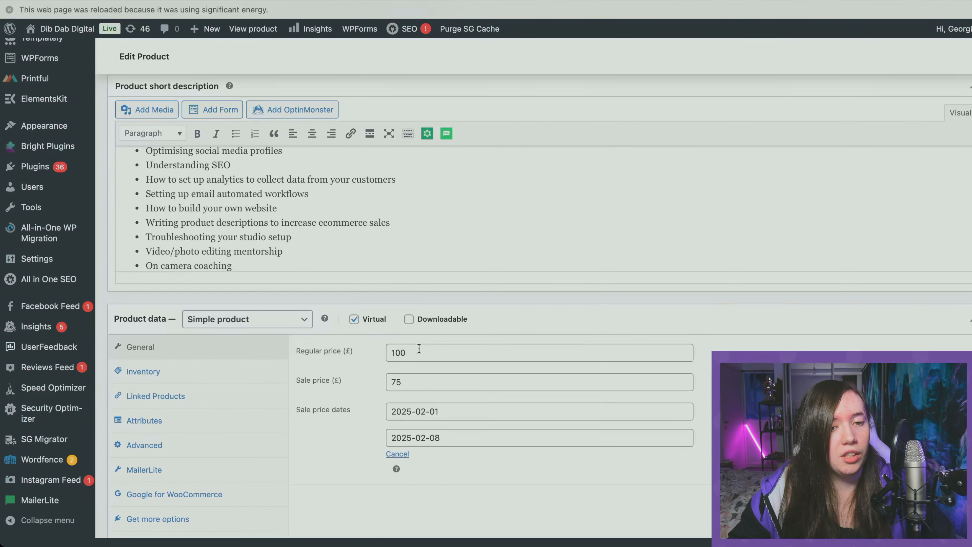
pyautogui.scroll(1, 333, 291)
pyautogui.click(145, 227)
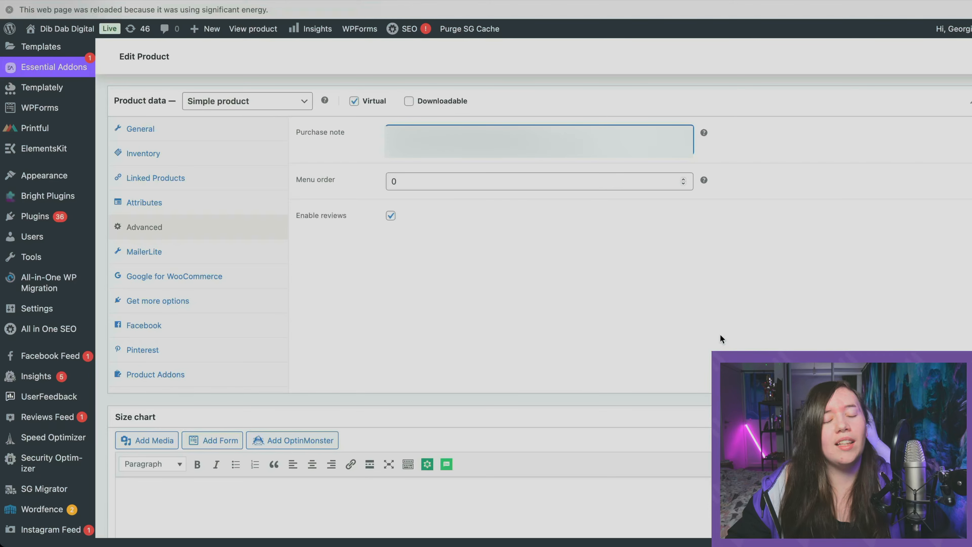
# Go back up the product editor to the product's publish settings.
pyautogui.scroll(-1, 708, 316)
pyautogui.scroll(10, 709, 316)
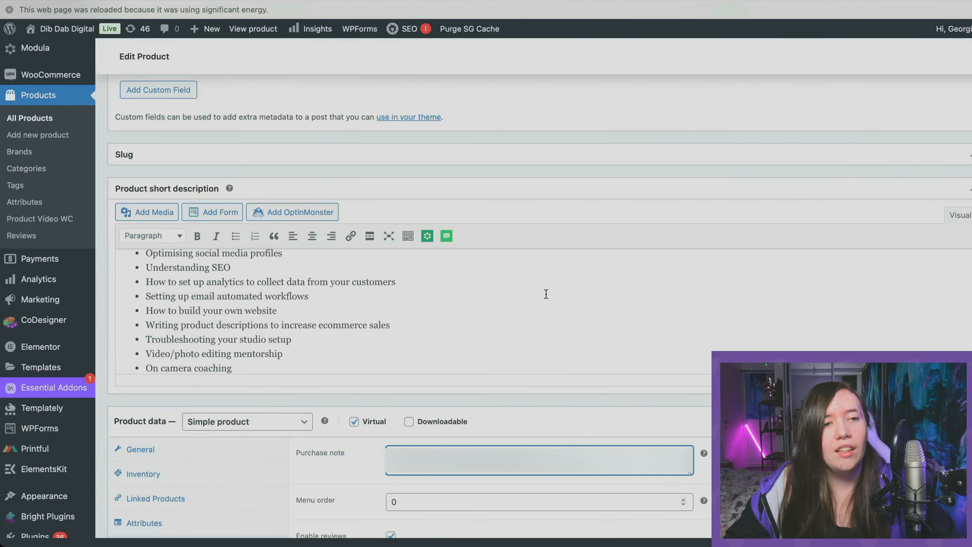
pyautogui.scroll(8, 455, 295)
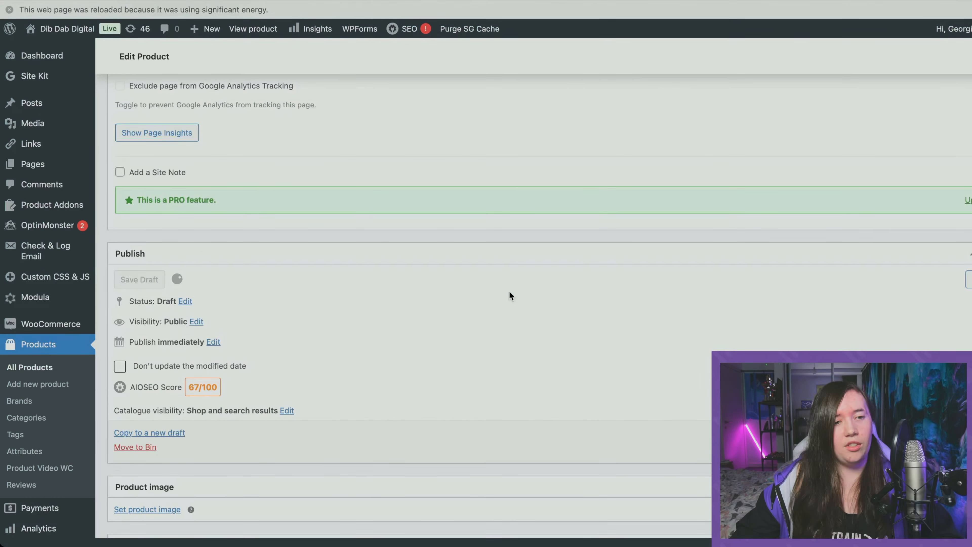